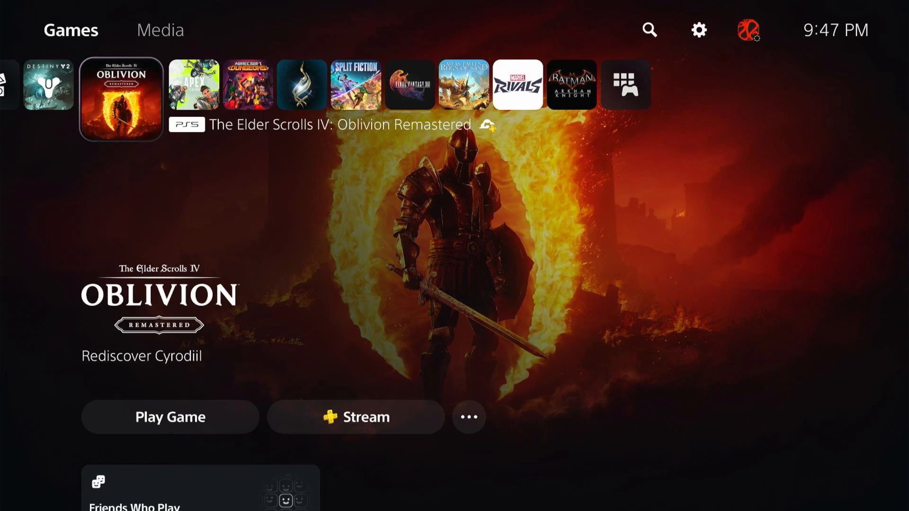
Reach the Settings gear on the home screen top bar and enter Settings.
{"action": "key", "text": "Up"}
{"action": "key", "text": "Right"}
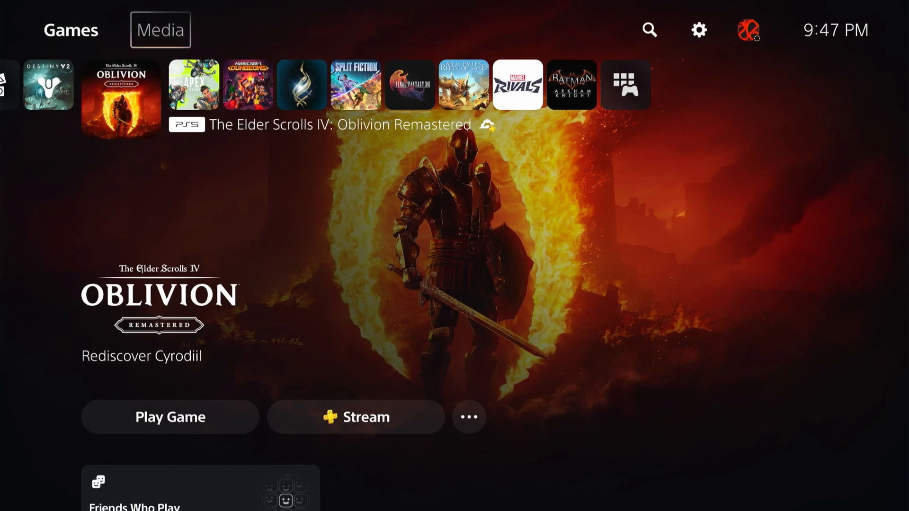
{"action": "key", "text": "Right"}
{"action": "key", "text": "Right"}
{"action": "key", "text": "Return"}
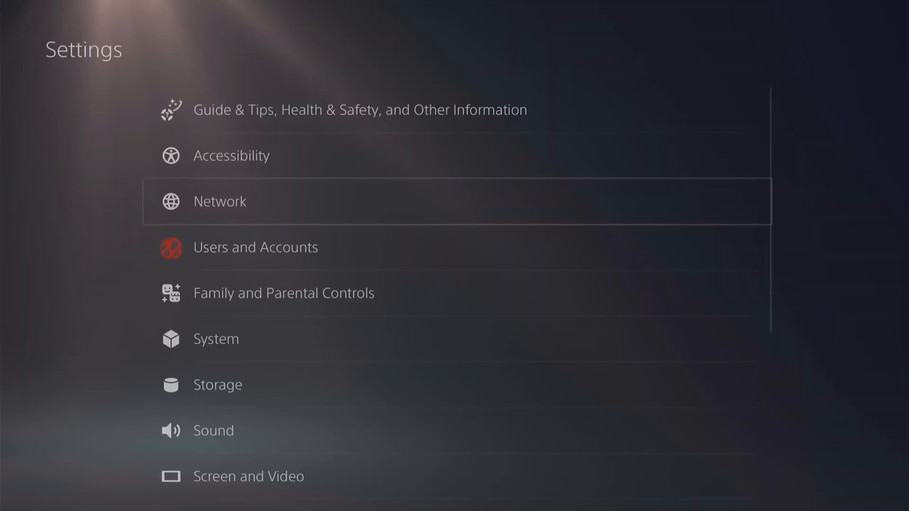
Enter the Accessibility category from the Settings list.
{"action": "key", "text": "Up"}
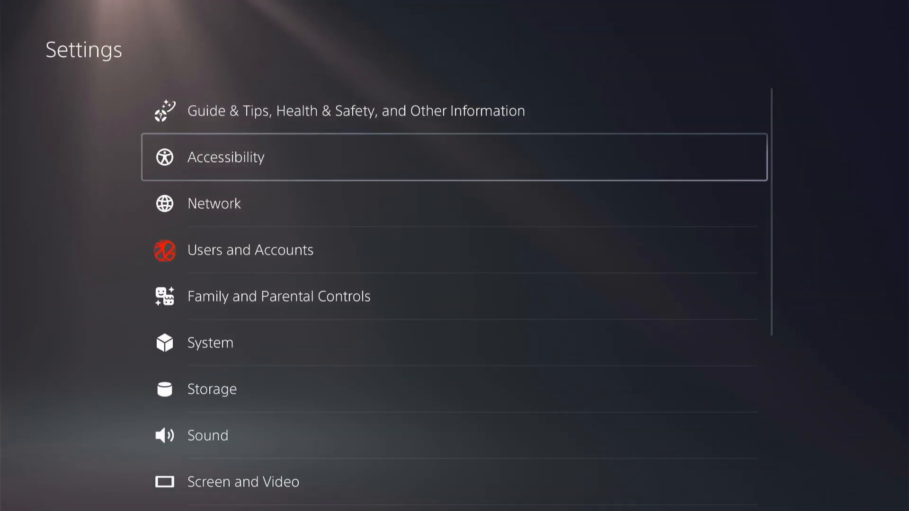
{"action": "key", "text": "Return"}
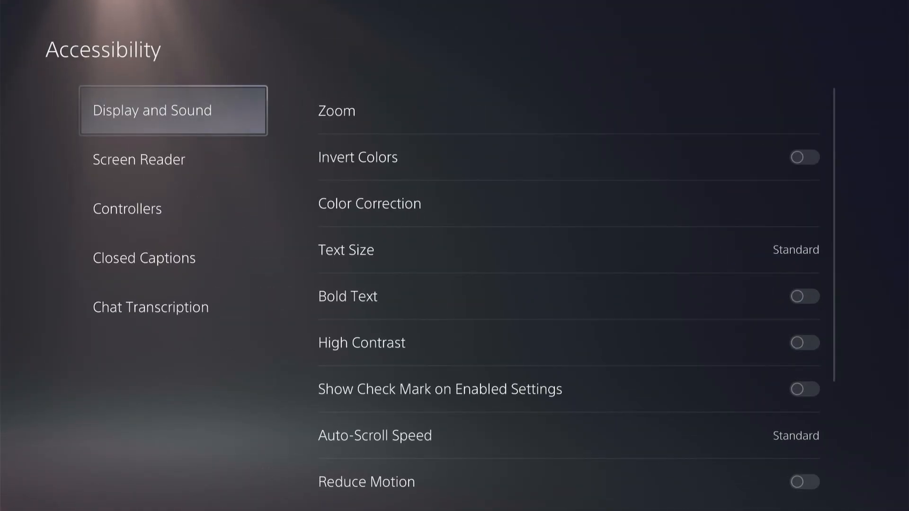
Go to the Screen Reader section and focus the Enable Screen Reader toggle.
{"action": "key", "text": "Down"}
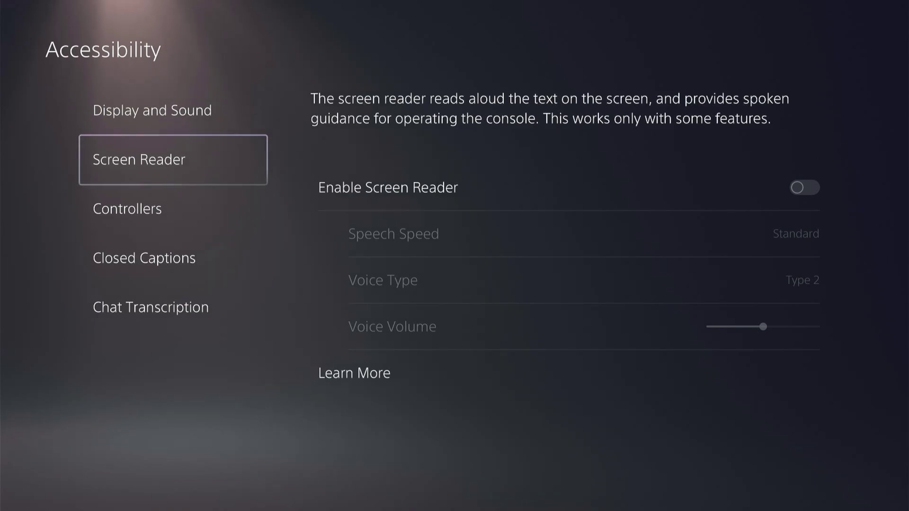
{"action": "key", "text": "Right"}
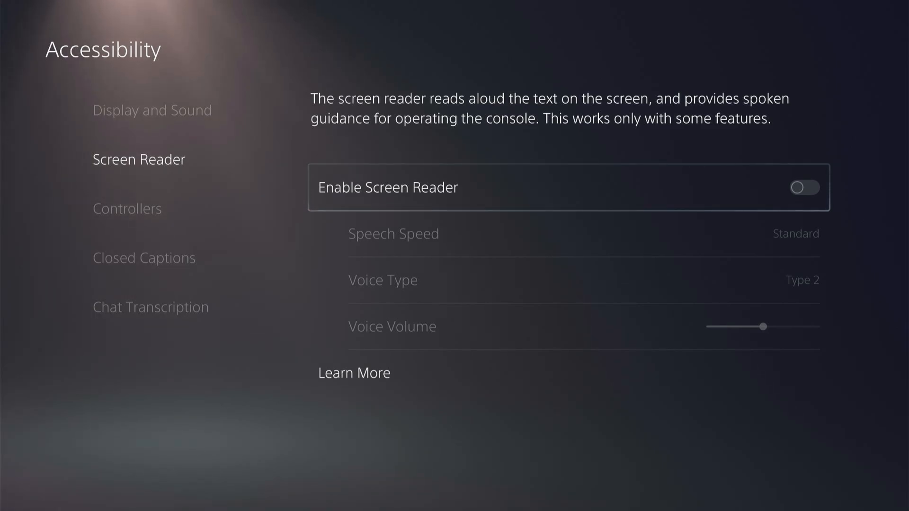
Toggle Enable Screen Reader on then off, browsing the greyed speech speed, voice type and volume options.
{"action": "key", "text": "Return"}
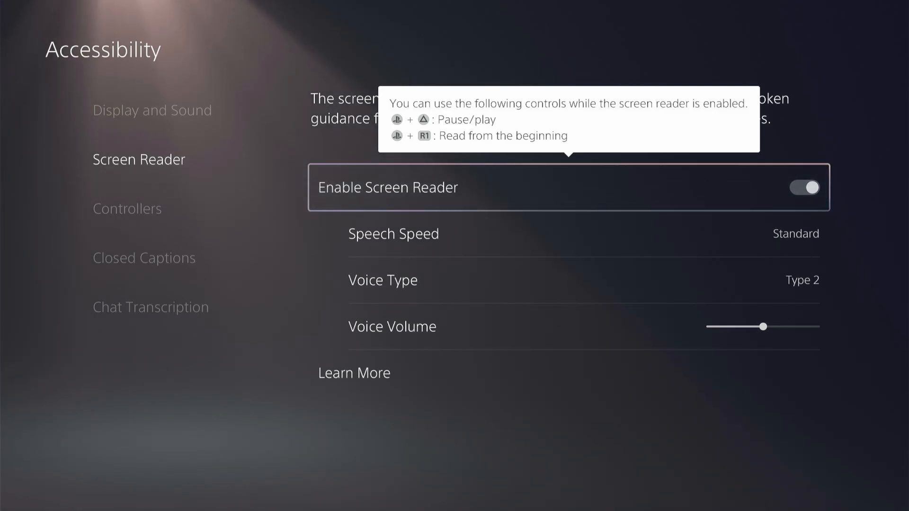
{"action": "key", "text": "Return"}
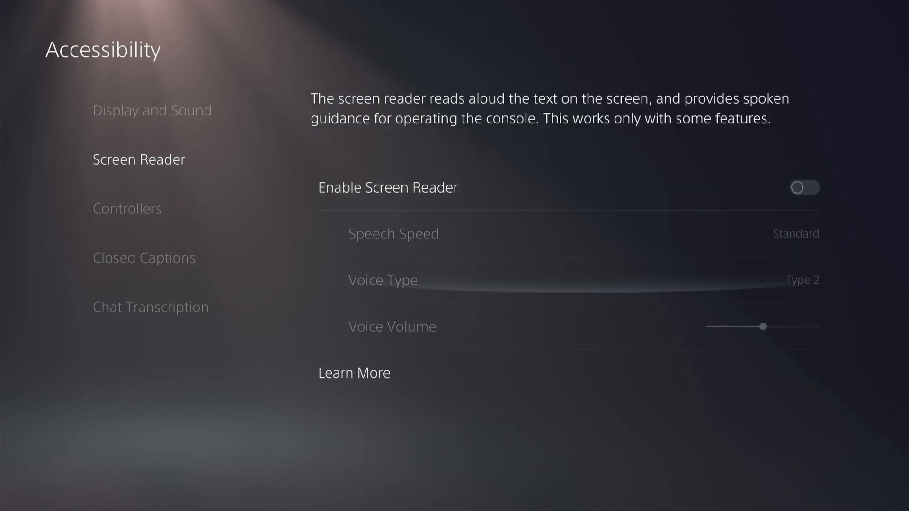
{"action": "key", "text": "Down"}
{"action": "key", "text": "Down"}
{"action": "key", "text": "Up"}
{"action": "key", "text": "Up"}
{"action": "key", "text": "Up"}
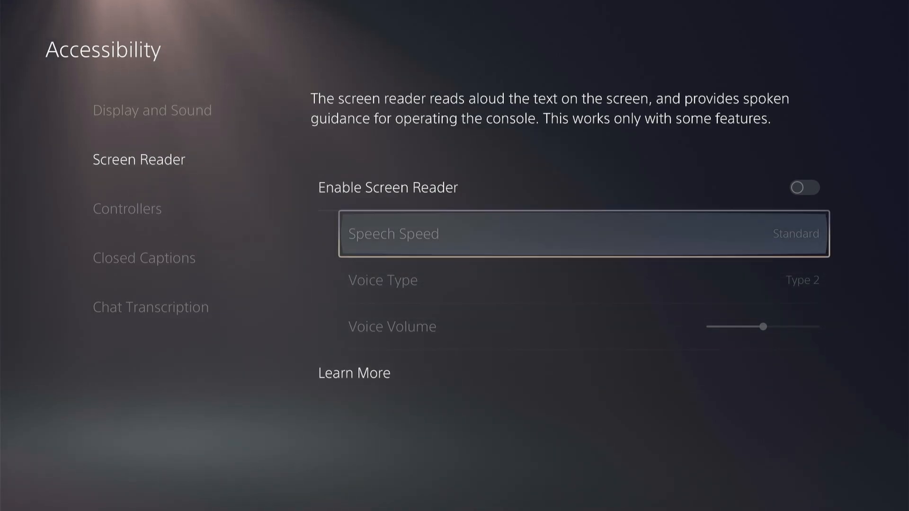
{"action": "key", "text": "Up"}
Back out of Screen Reader and Accessibility to the main Settings list.
{"action": "key", "text": "Left"}
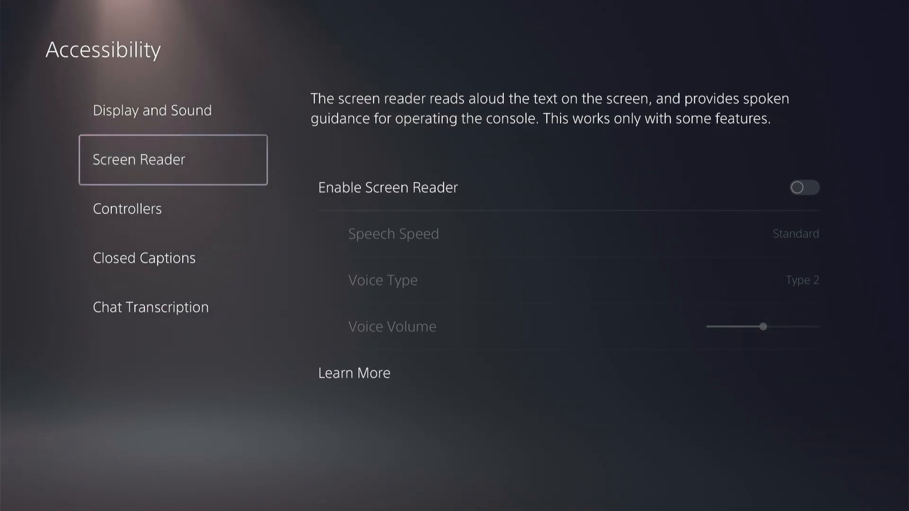
{"action": "key", "text": "Escape"}
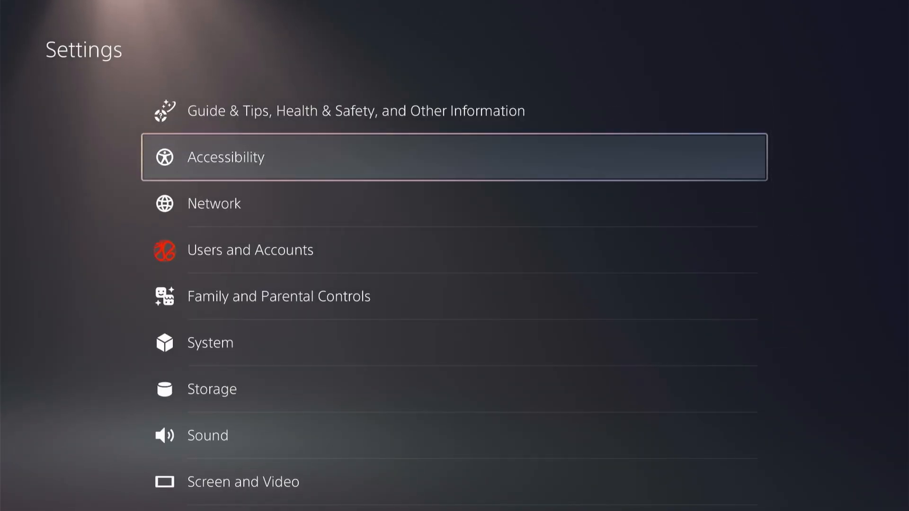